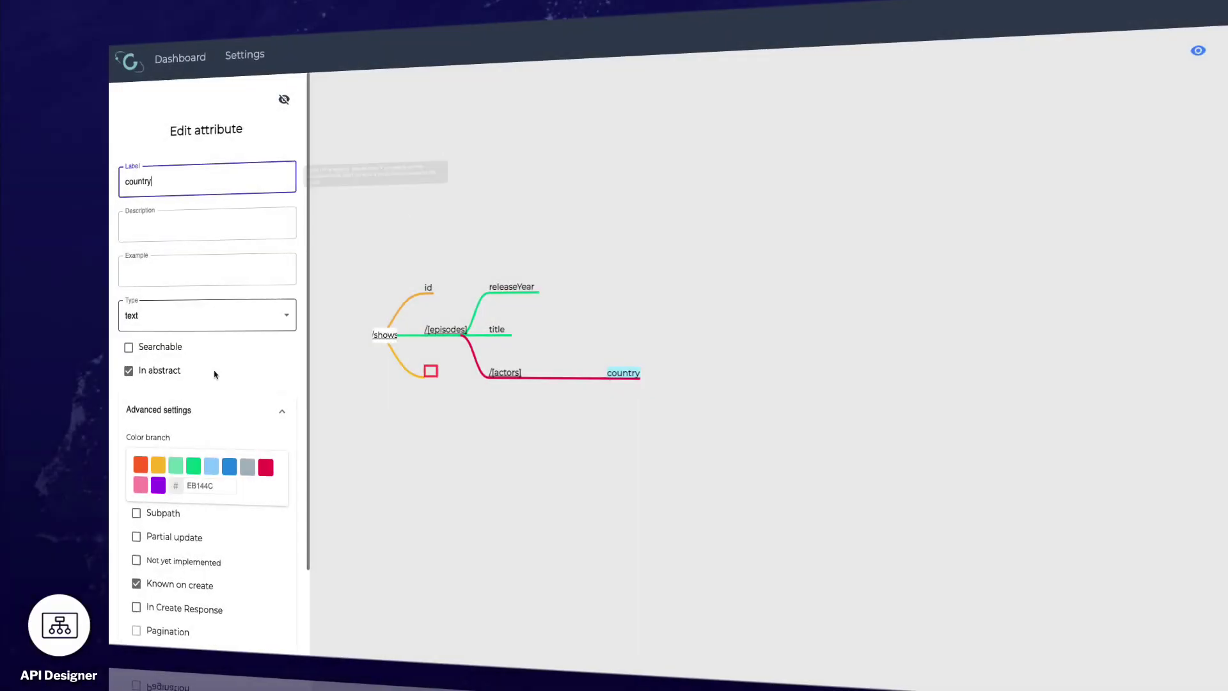
Add firstName and lastName beside country, giving lastName the description 'last name' and example Doe
key("Return")
type("f")
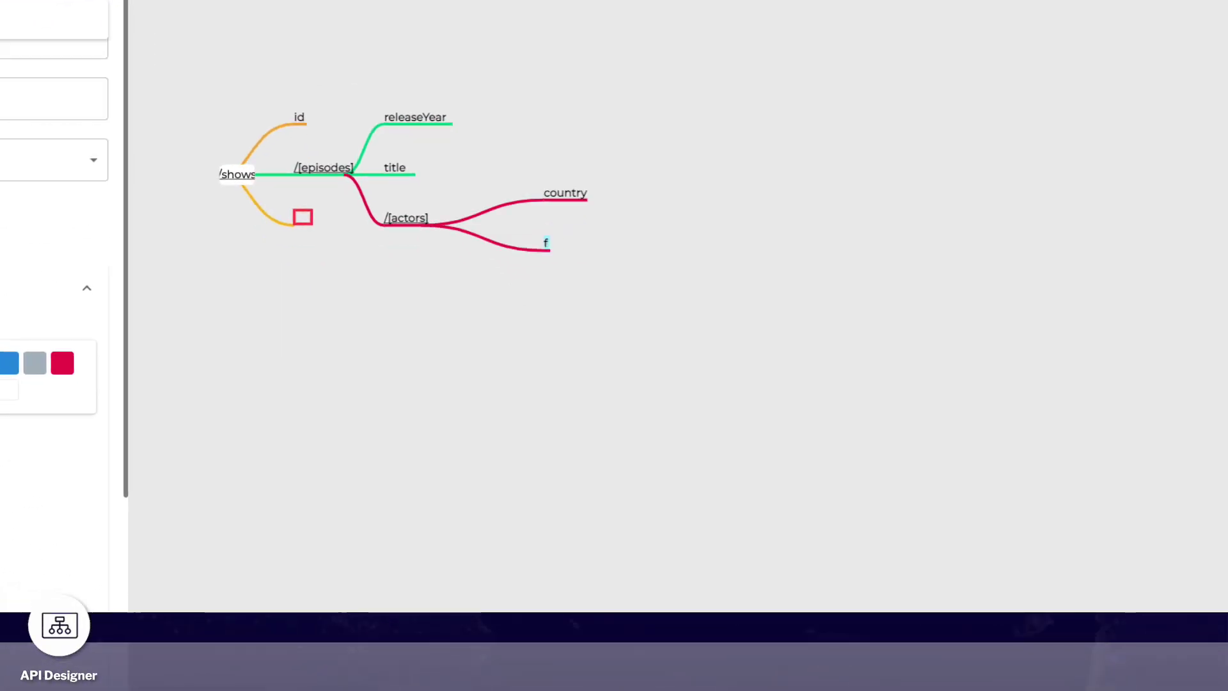
type("irstName")
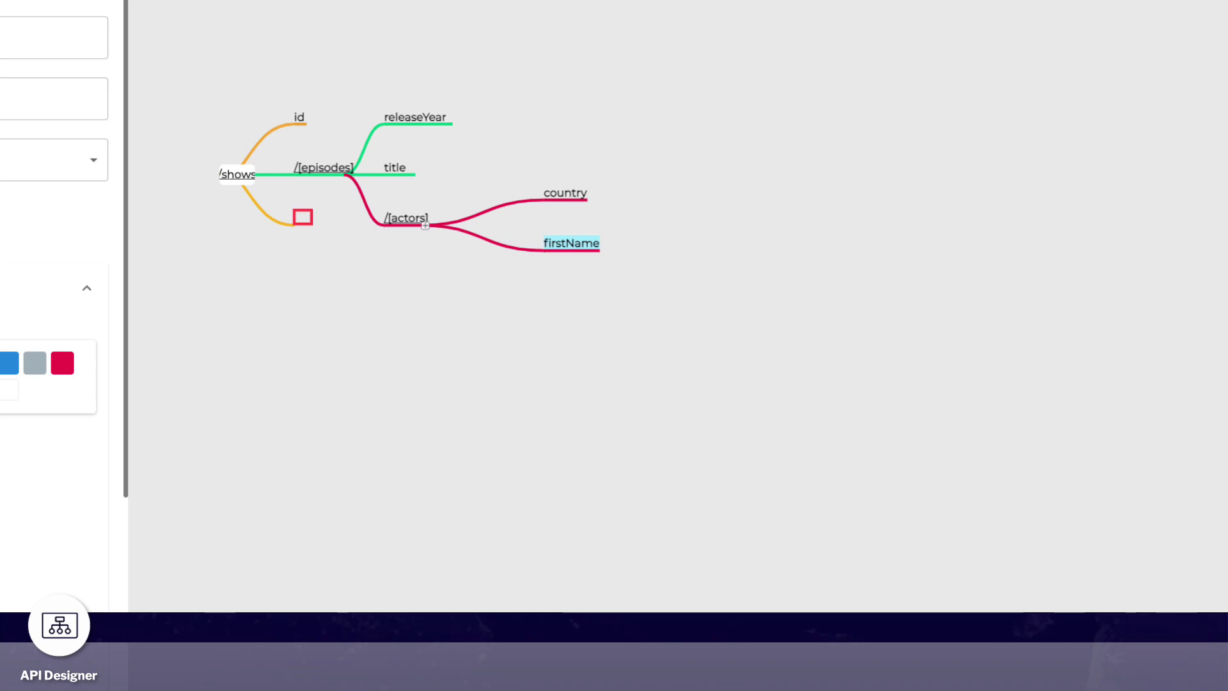
key("Return")
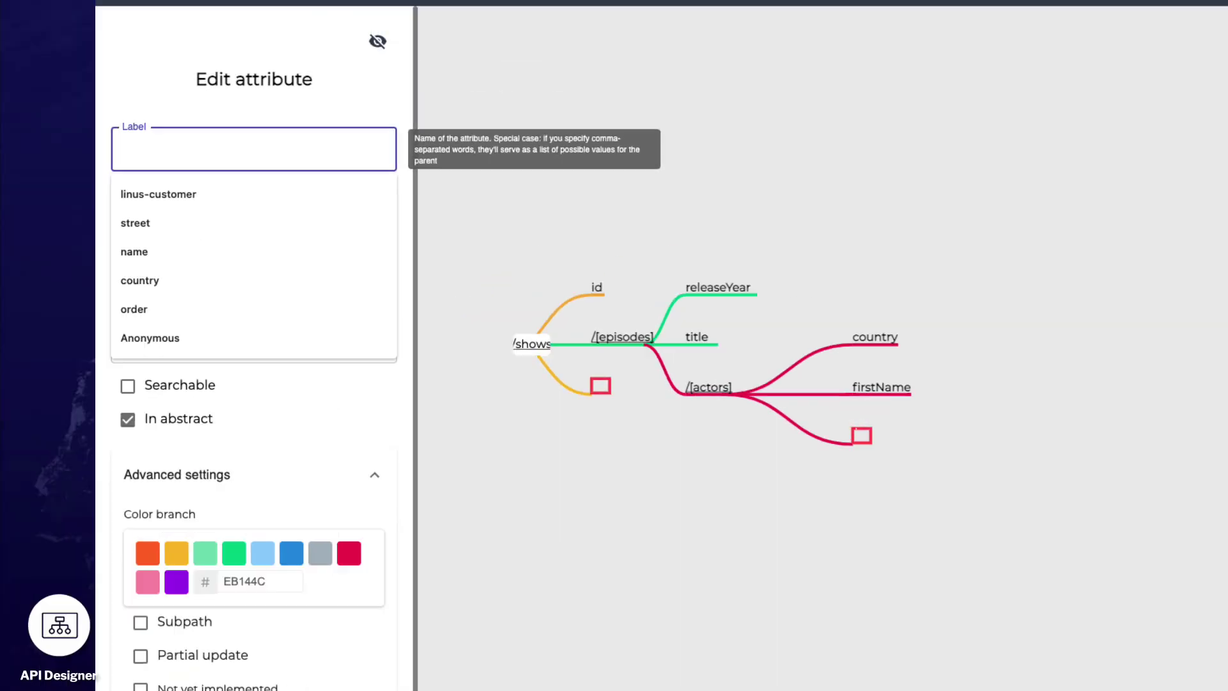
type("lastName")
key("Tab")
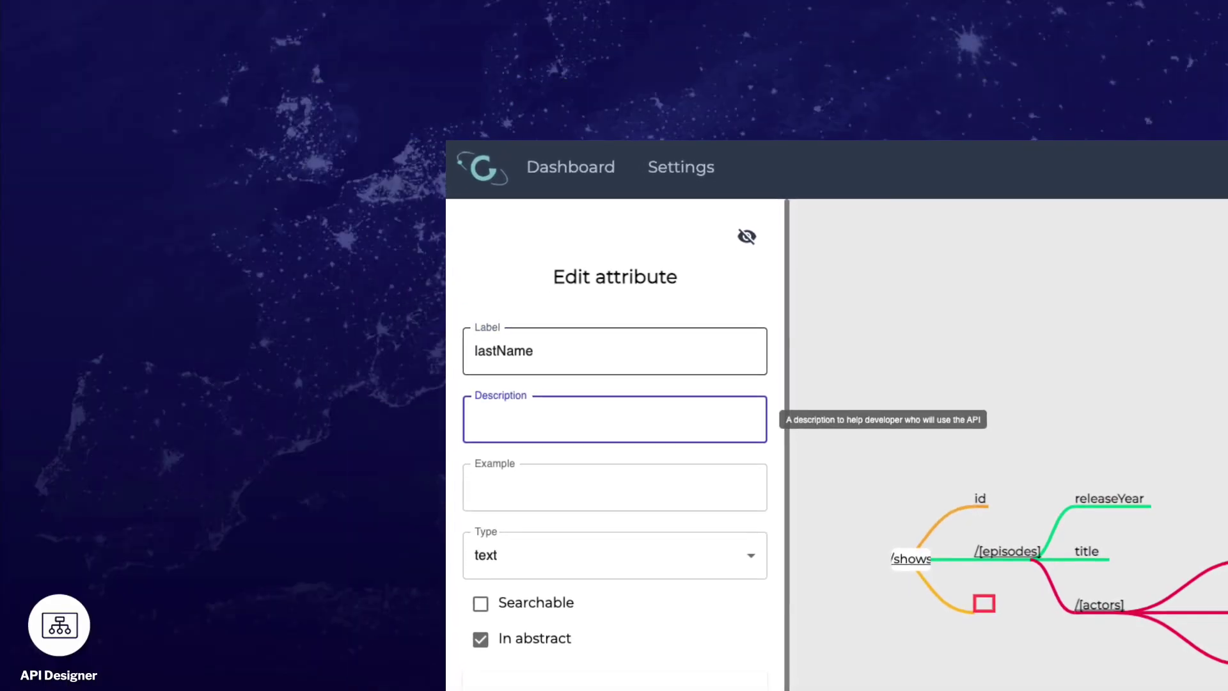
type("The last name of the")
type(" acto")
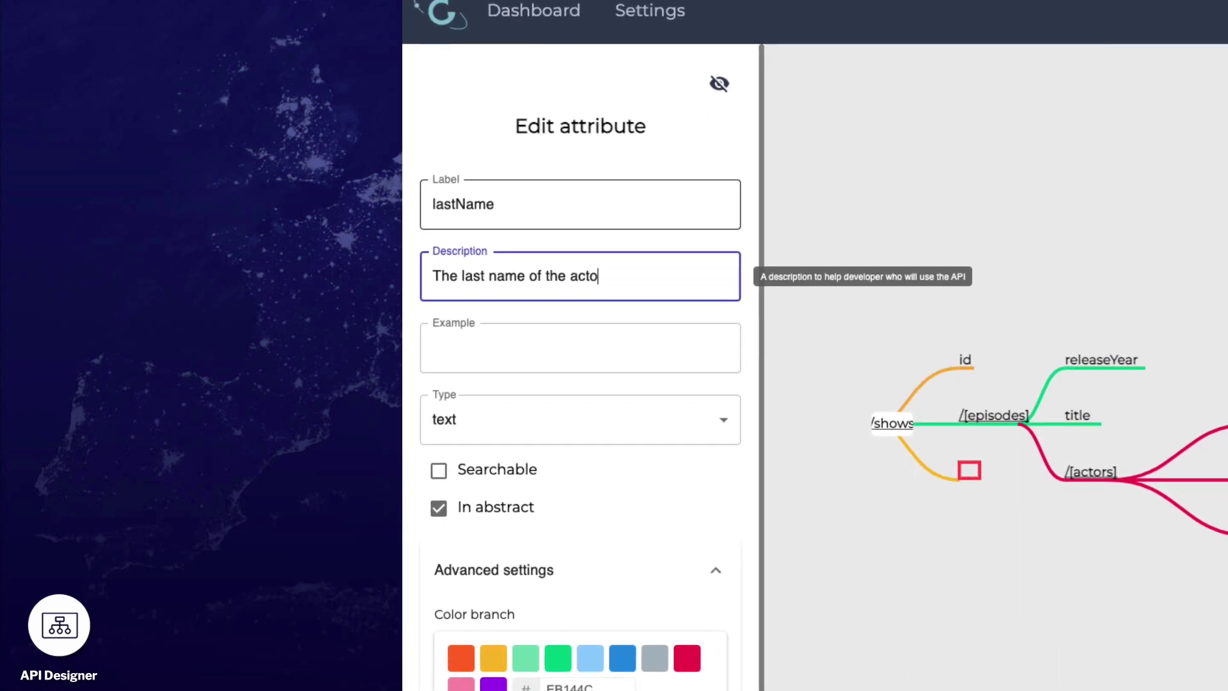
type("r")
key("Tab")
type("Doe")
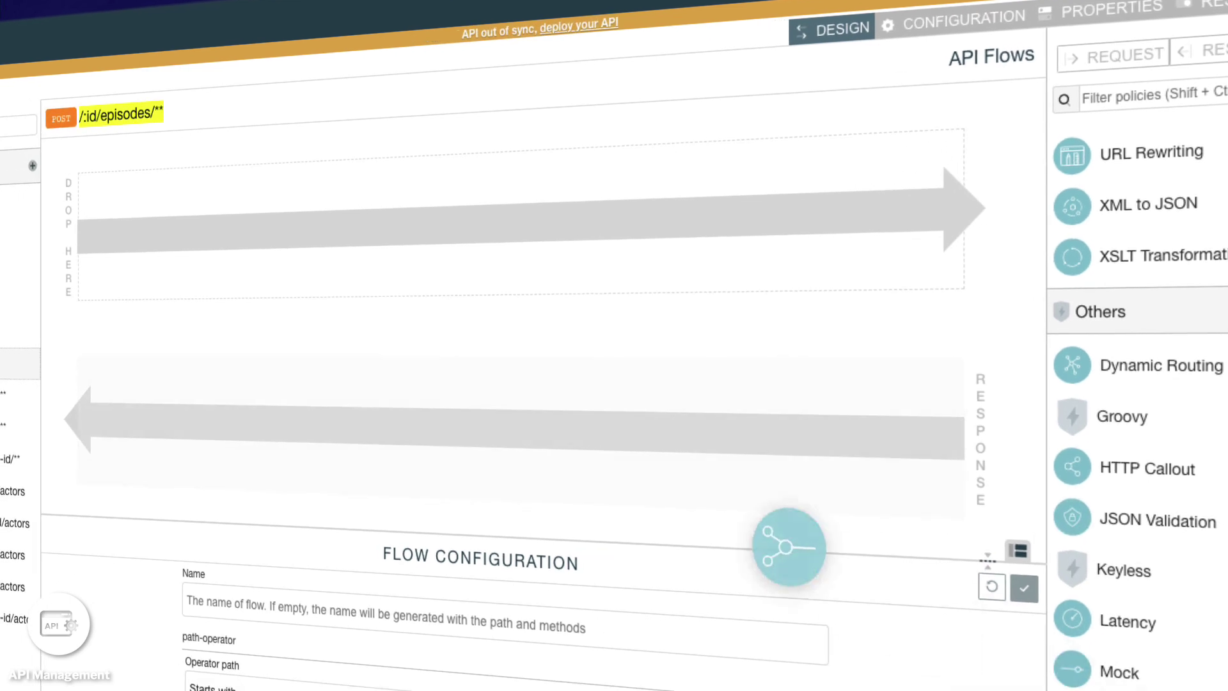
Place Rate Limit, then Validate Request ahead of it, on the POST episodes request flow
left_click_drag(787, 552, 207, 244)
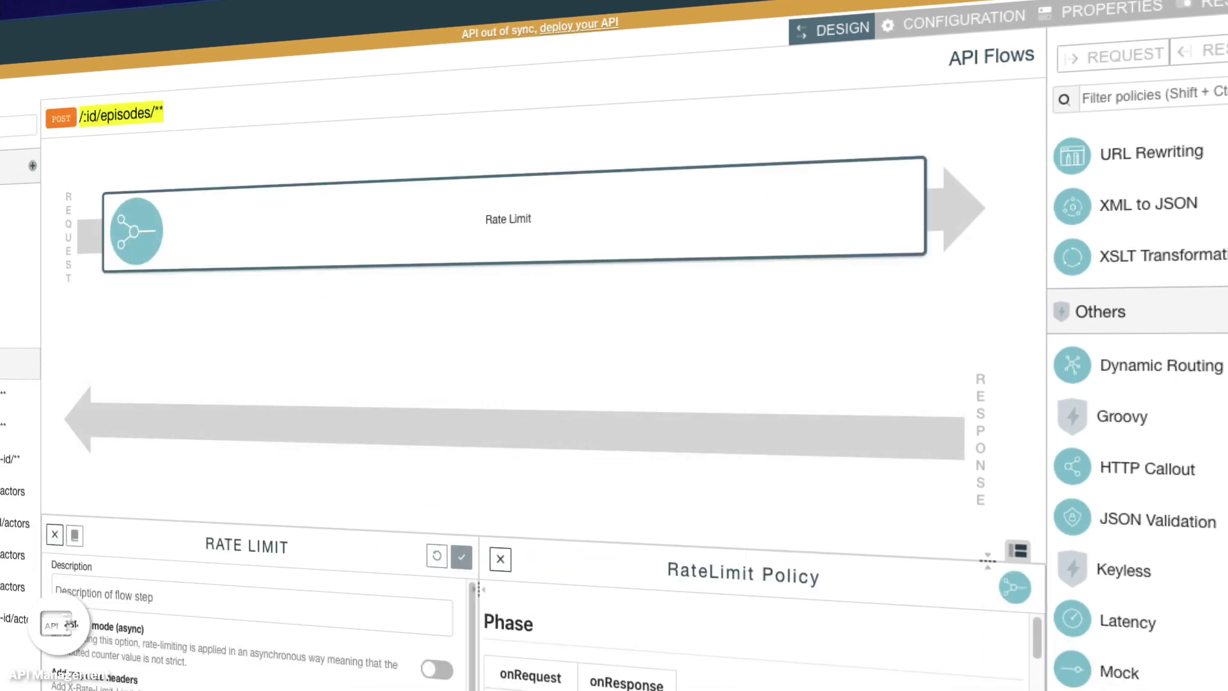
left_click_drag(1169, 469, 273, 230)
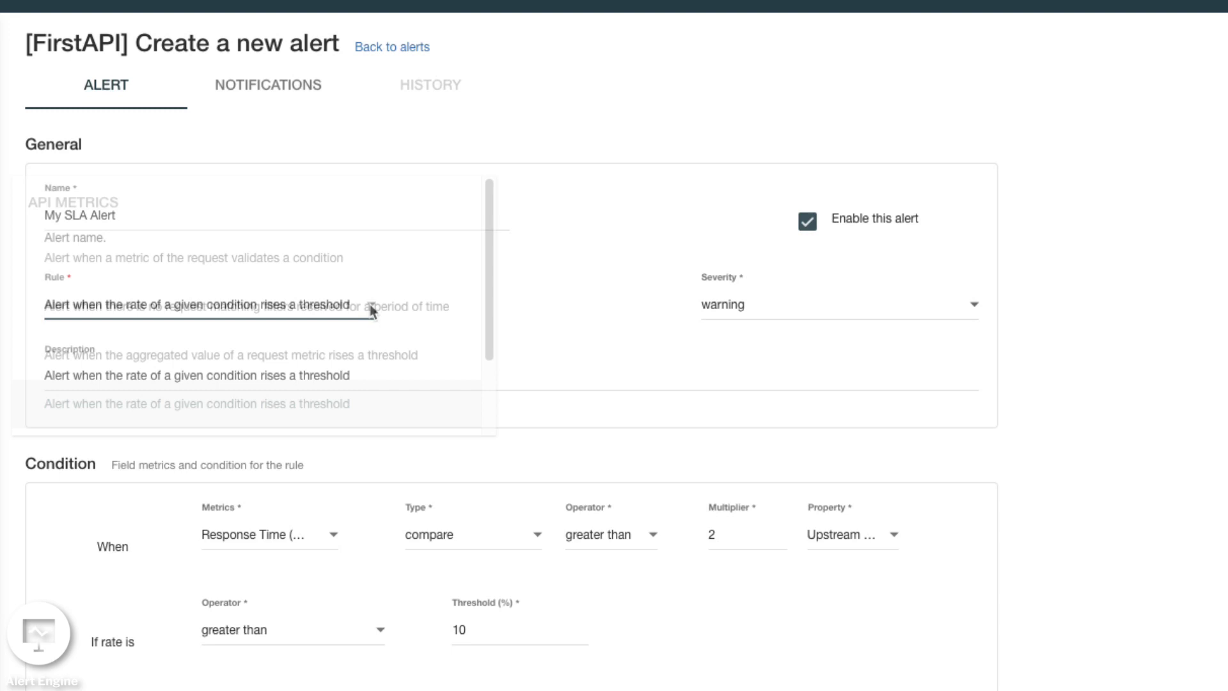
scroll(373, 309, "down", 2)
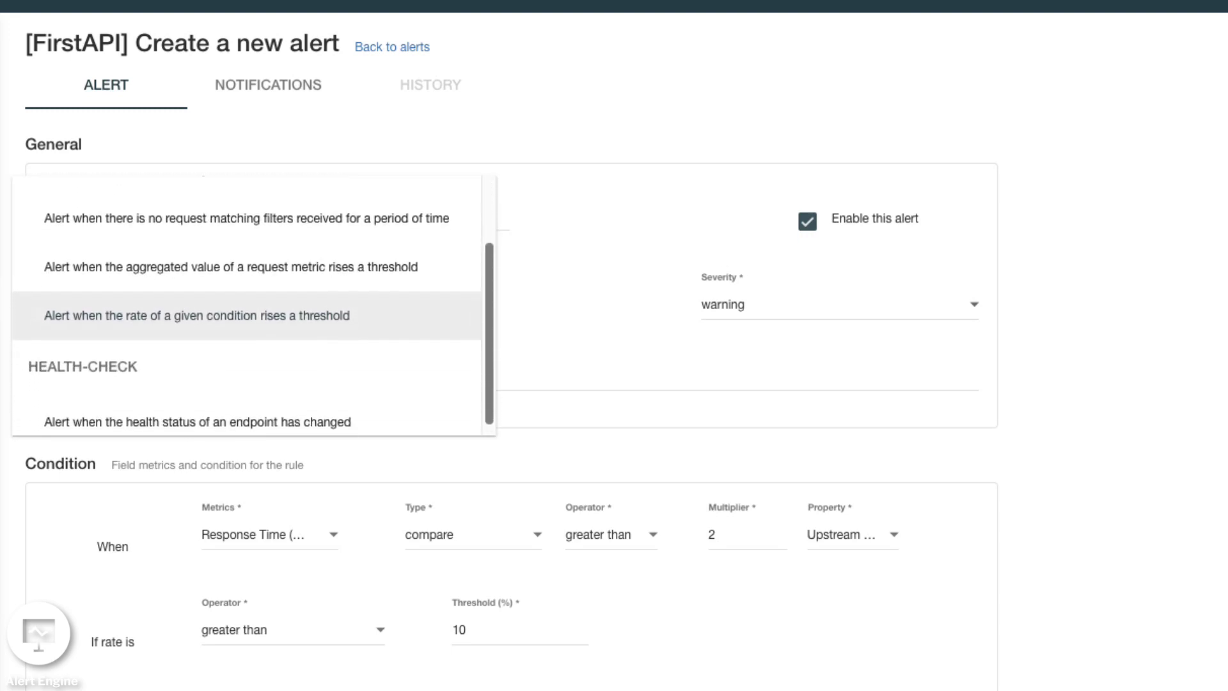
Select the rate-above-threshold rule for My SLA Alert and begin choosing its condition metric
left_click(197, 315)
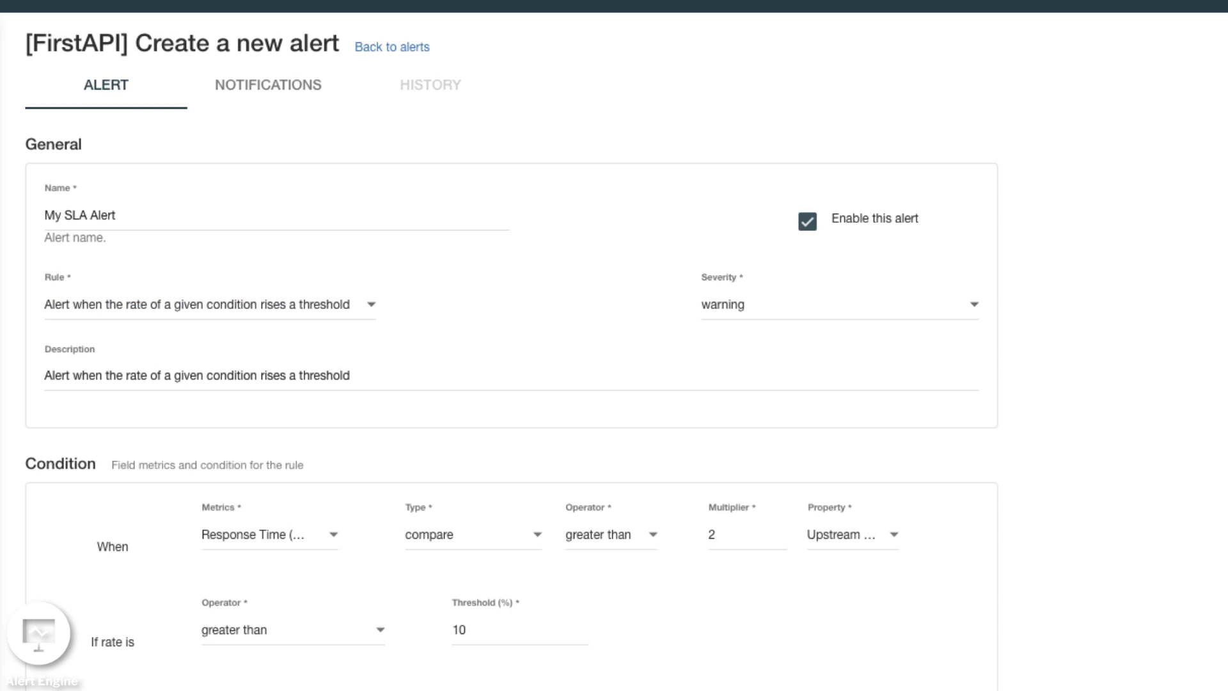
left_click(268, 535)
scroll(283, 576, "down", 1)
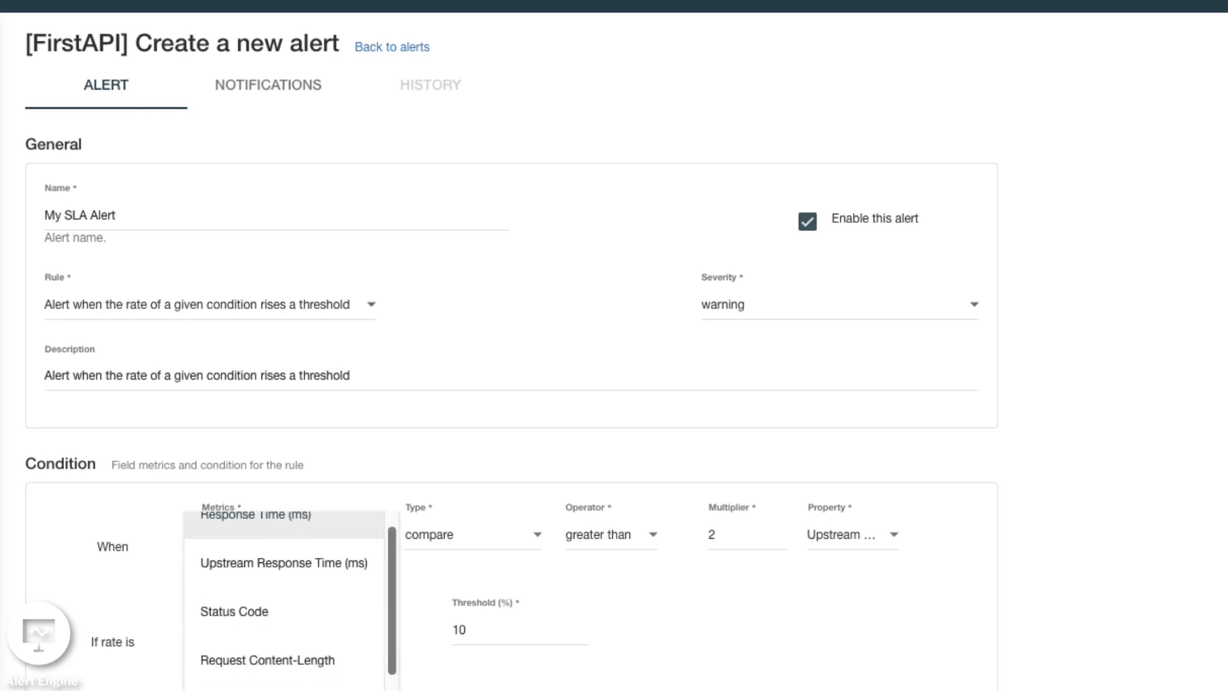
scroll(283, 596, "down", 2)
scroll(283, 595, "down", 1)
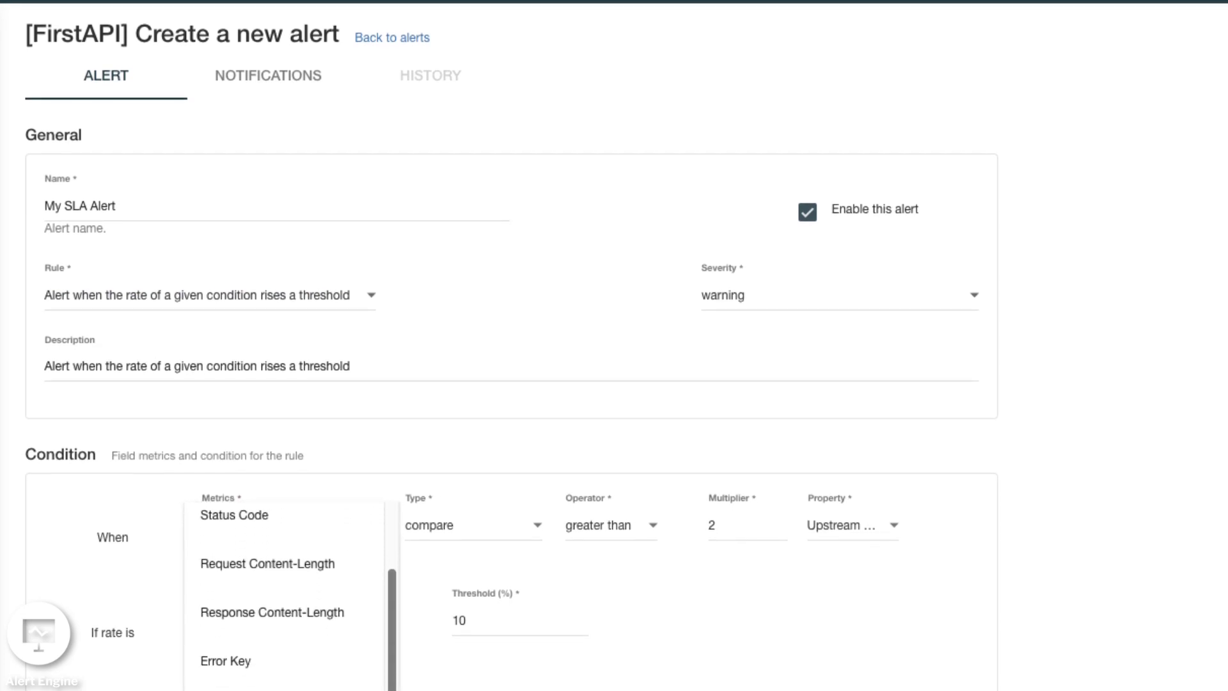
scroll(284, 595, "down", 2)
scroll(283, 594, "down", 2)
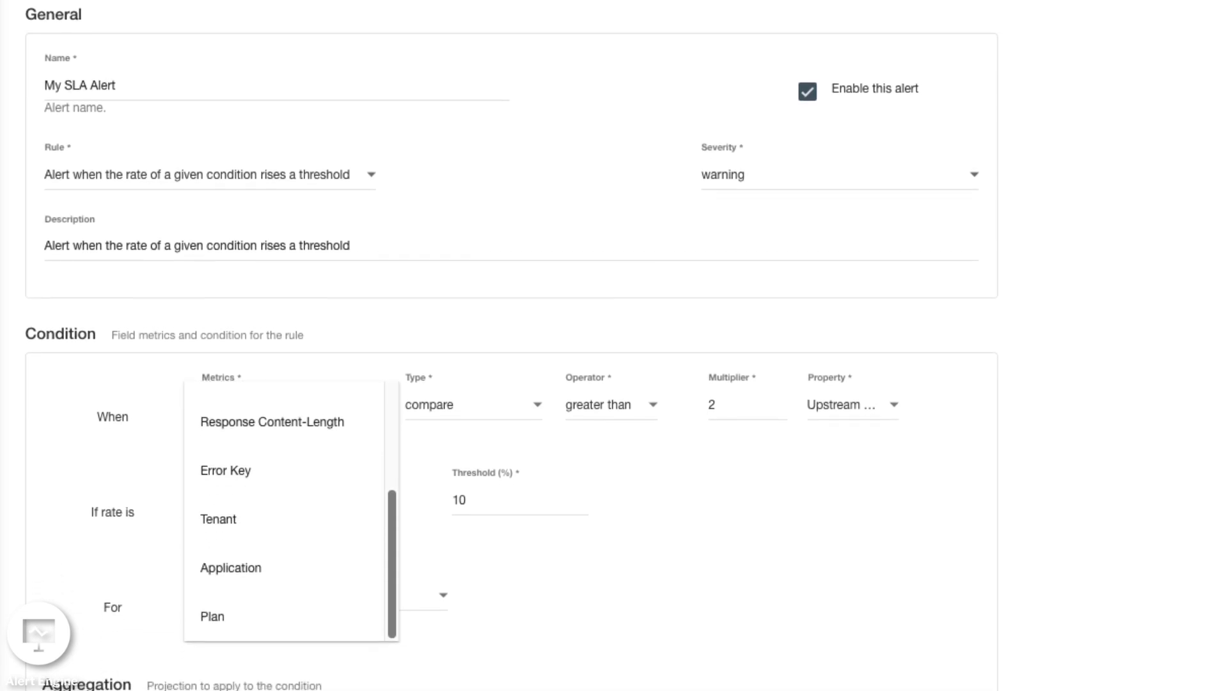
scroll(283, 595, "down", 2)
scroll(283, 595, "down", 2)
scroll(283, 594, "down", 1)
scroll(283, 595, "down", 1)
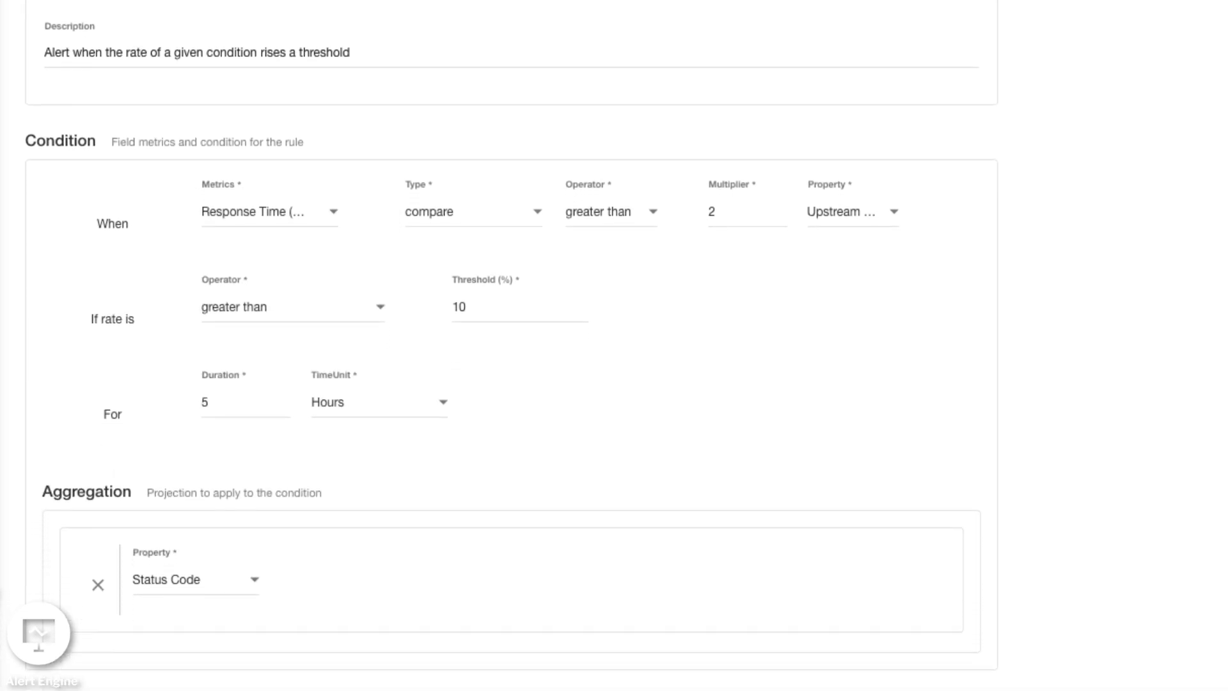
scroll(283, 595, "down", 1)
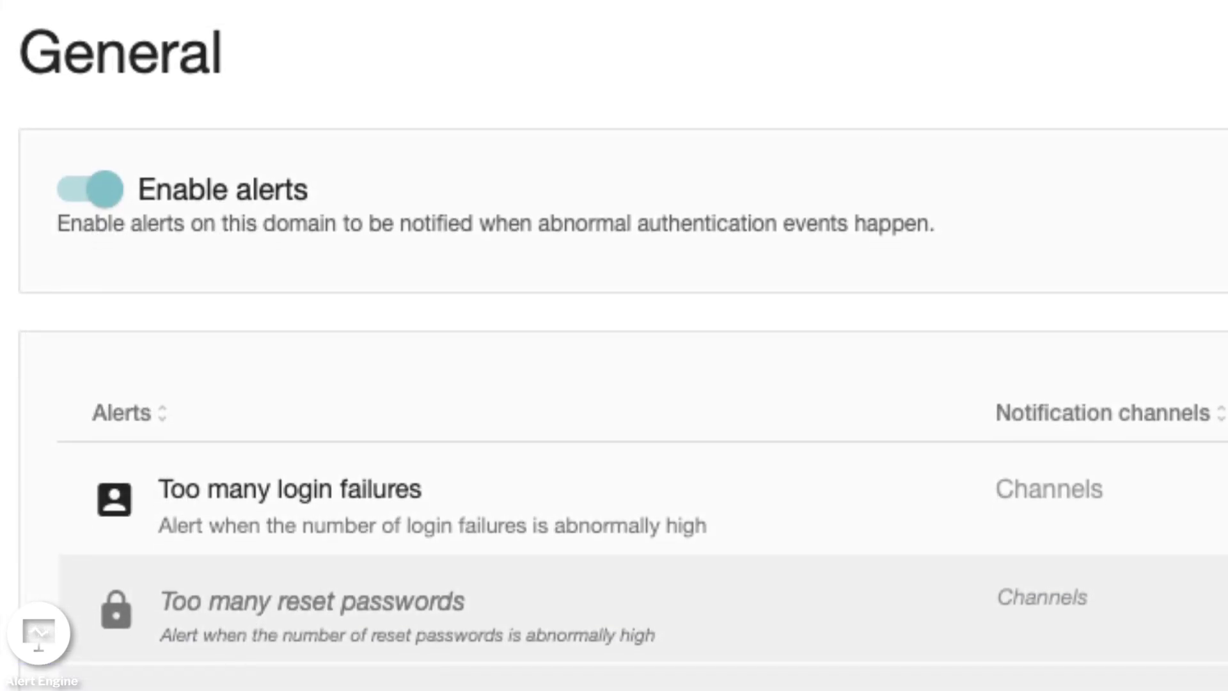
scroll(614, 480, "down", 2)
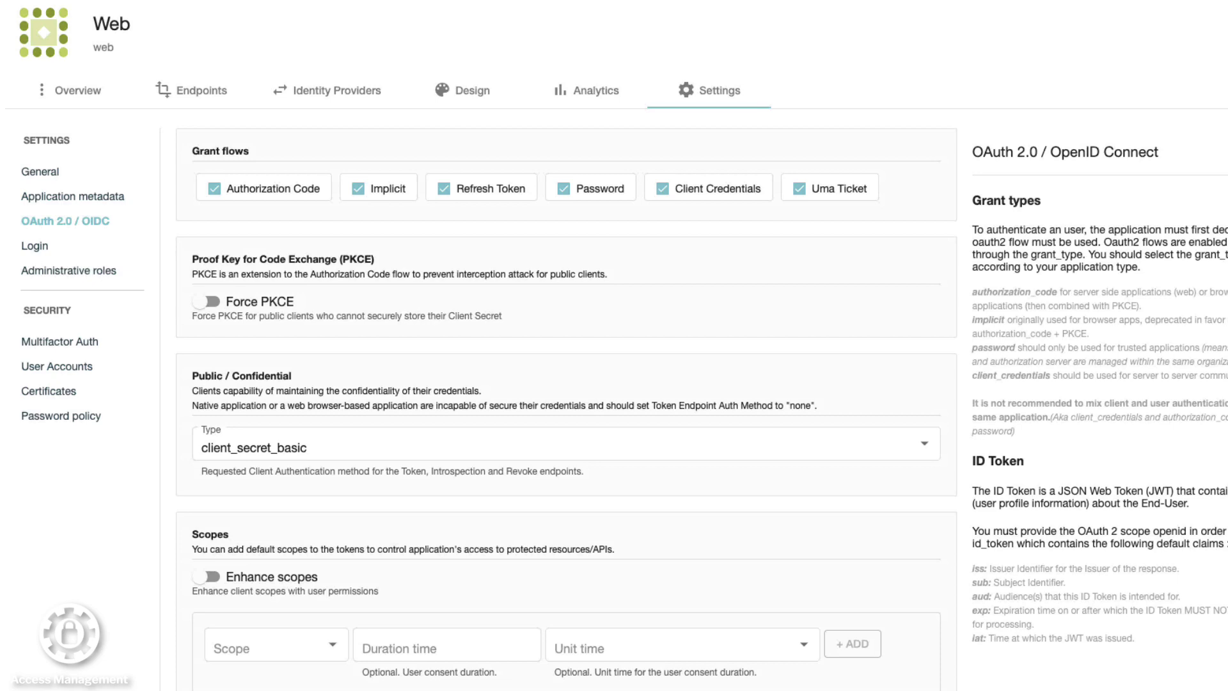
scroll(614, 384, "down", 2)
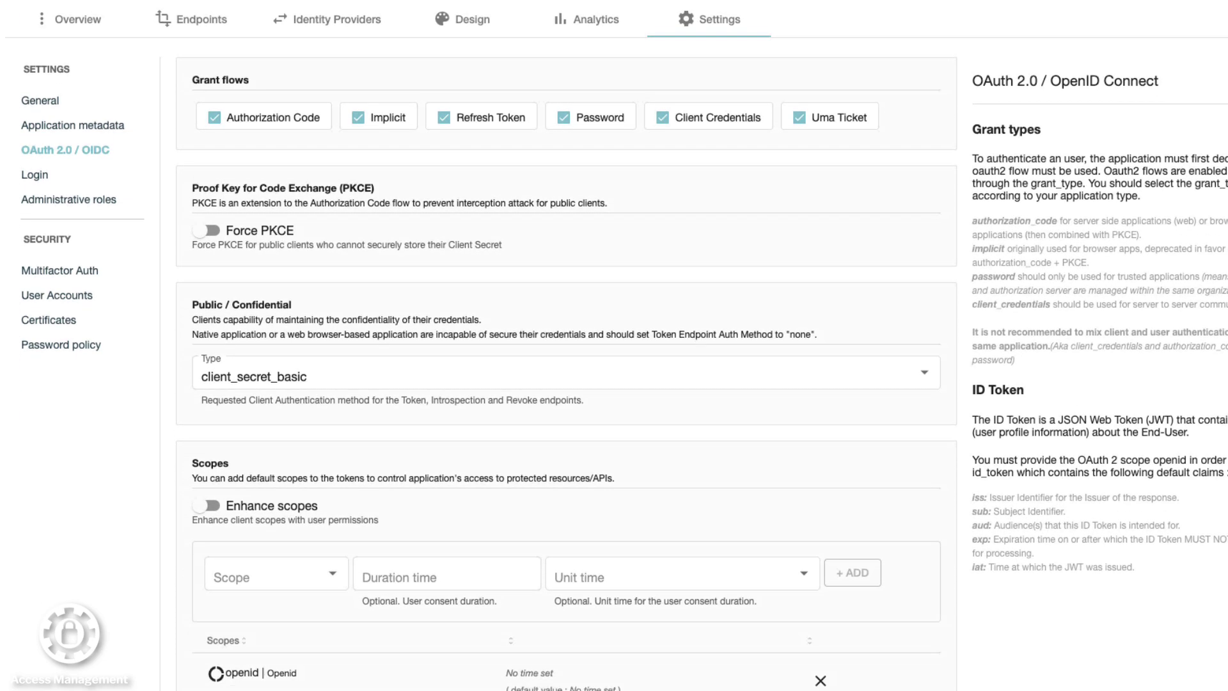
scroll(614, 384, "down", 3)
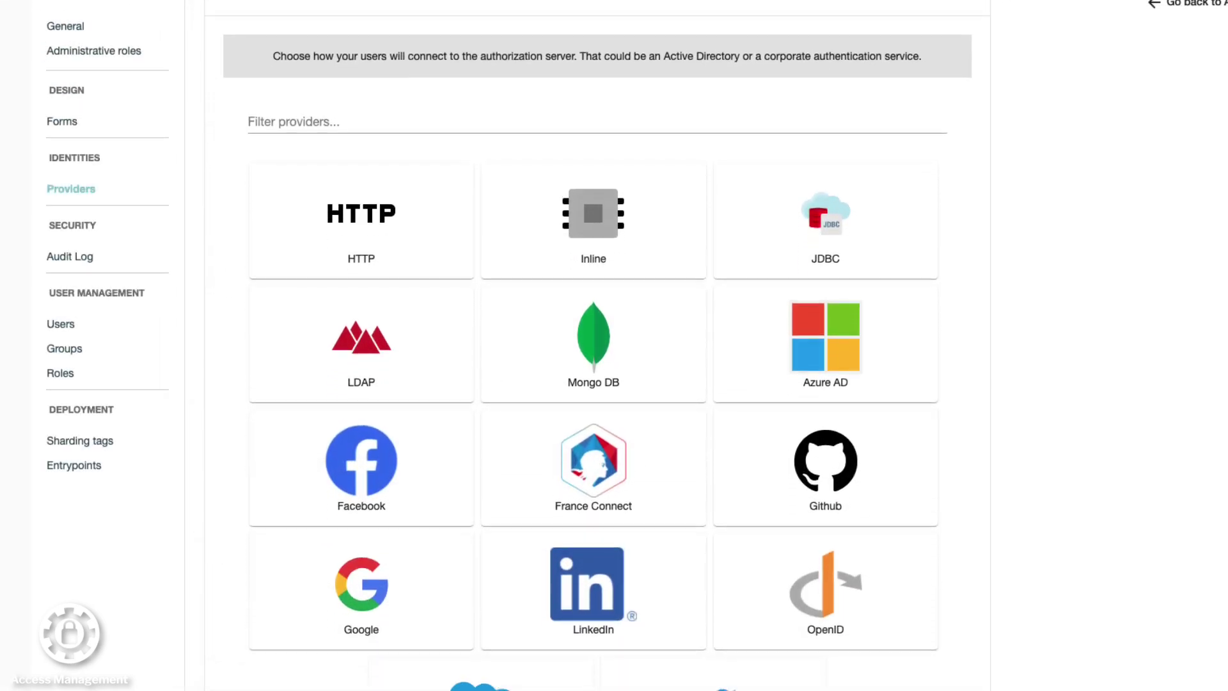
scroll(614, 383, "down", 3)
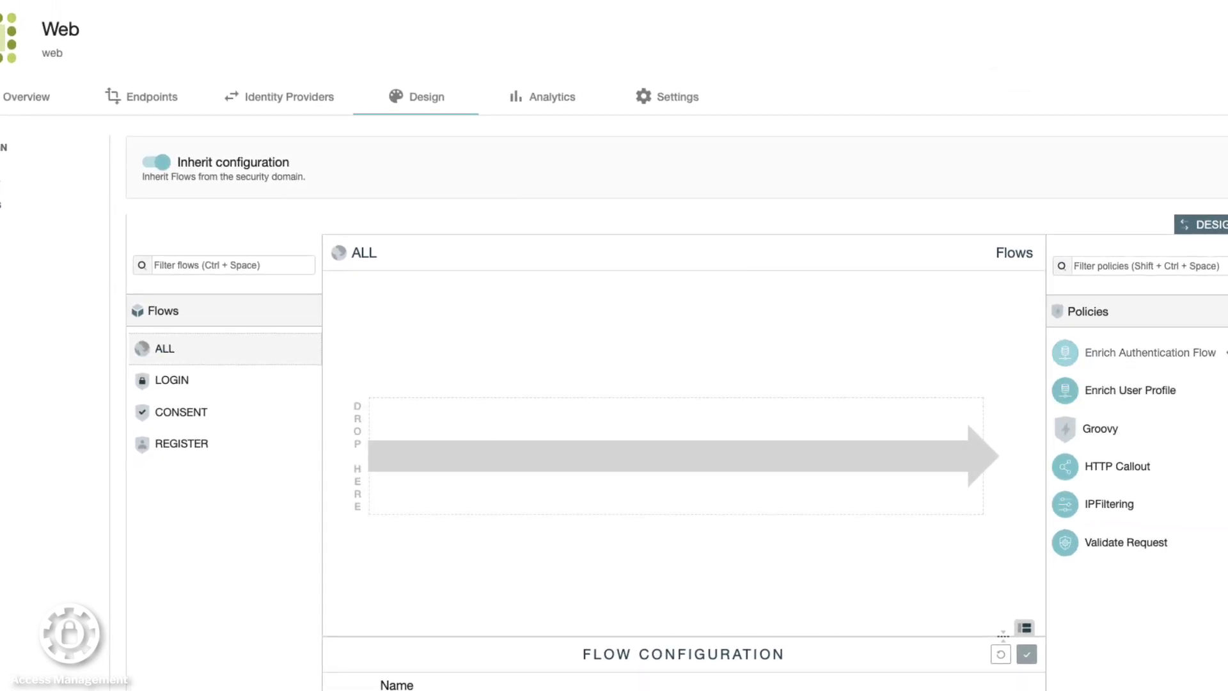
Add an Enrich Authentication Flow policy to the Web application's ALL flow
left_click_drag(1072, 353, 644, 443)
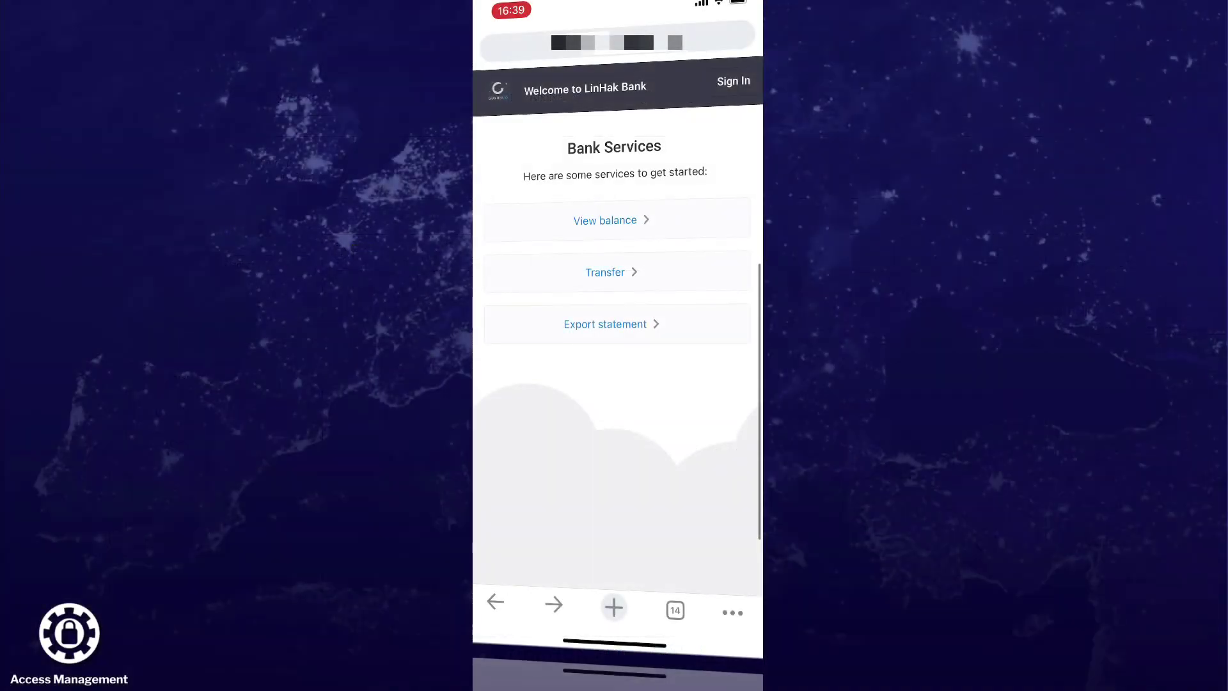
Bring up the sign-in form on the LinHak Bank site
left_click(733, 81)
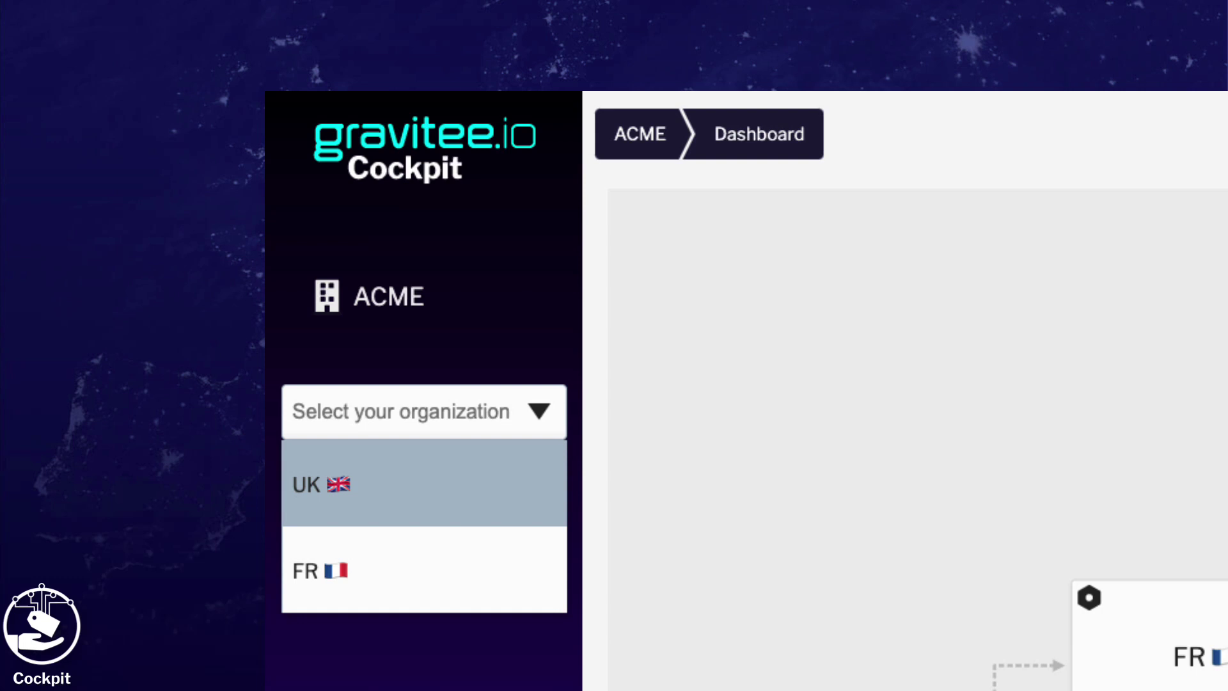
Select the UK organization from the ACME organization list
left_click(440, 491)
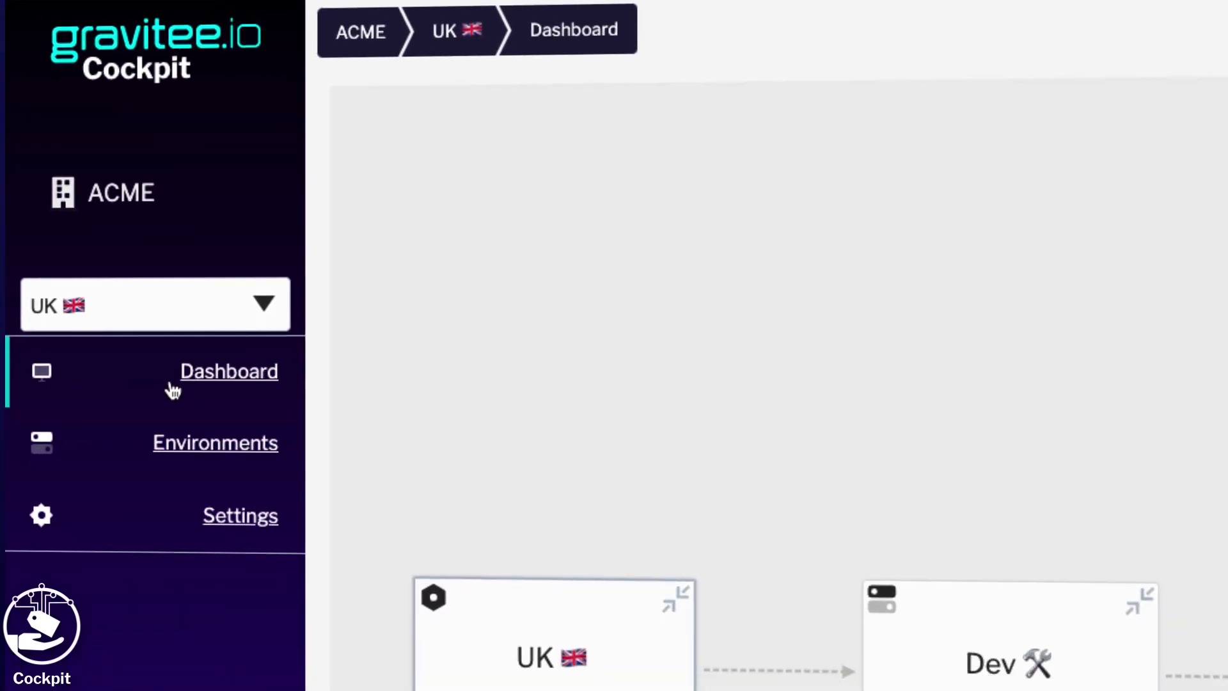